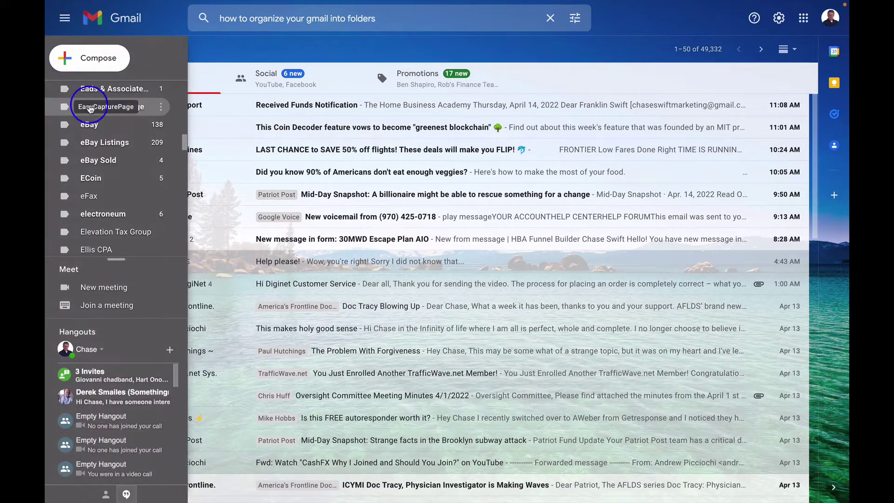
scroll(99, 185, up, 1)
scroll(99, 186, down, 1)
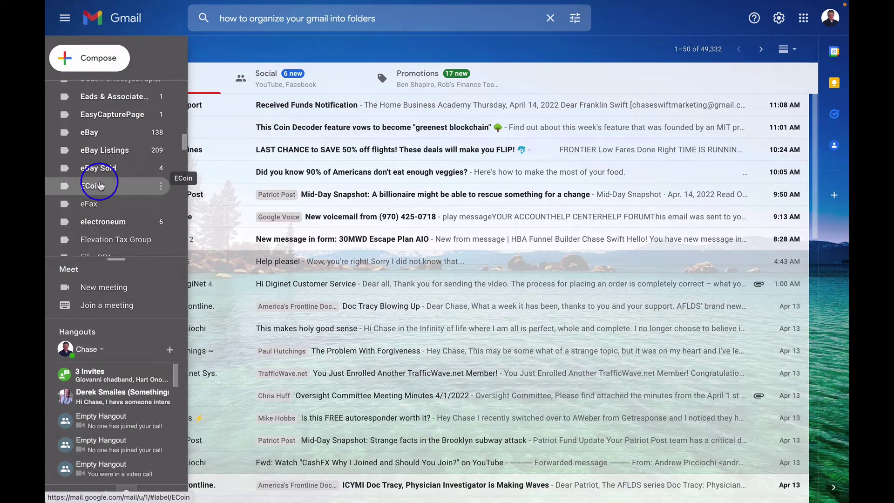
scroll(99, 186, down, 2)
scroll(99, 186, down, 2)
scroll(99, 185, down, 2)
scroll(99, 186, down, 2)
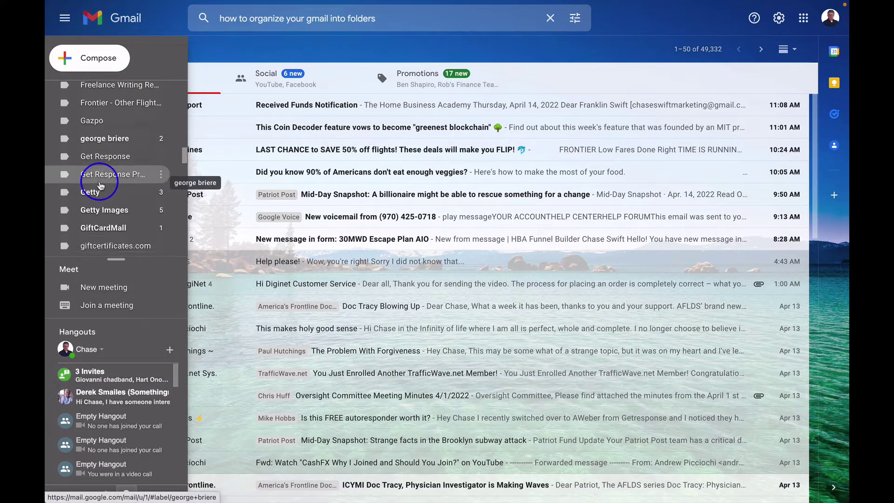
scroll(99, 186, down, 2)
scroll(99, 186, down, 2)
scroll(99, 186, down, 2)
scroll(99, 186, down, 2)
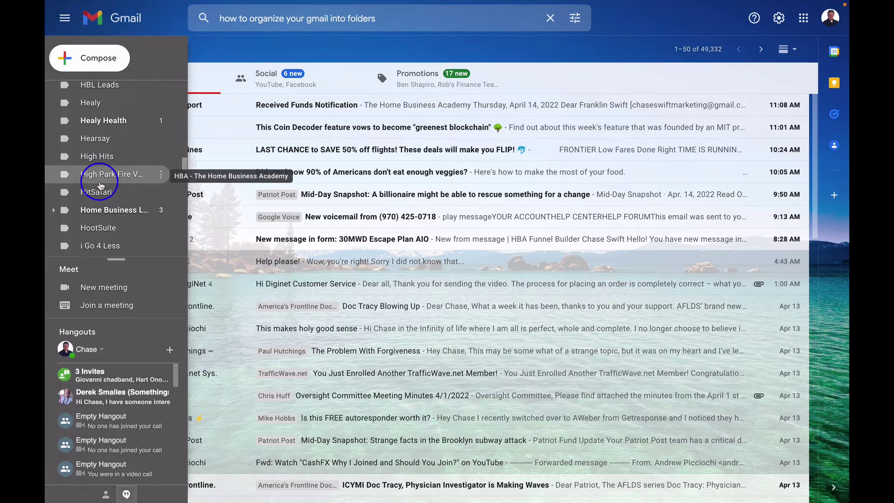
scroll(99, 186, down, 2)
scroll(99, 185, down, 2)
scroll(100, 186, down, 2)
scroll(99, 186, down, 2)
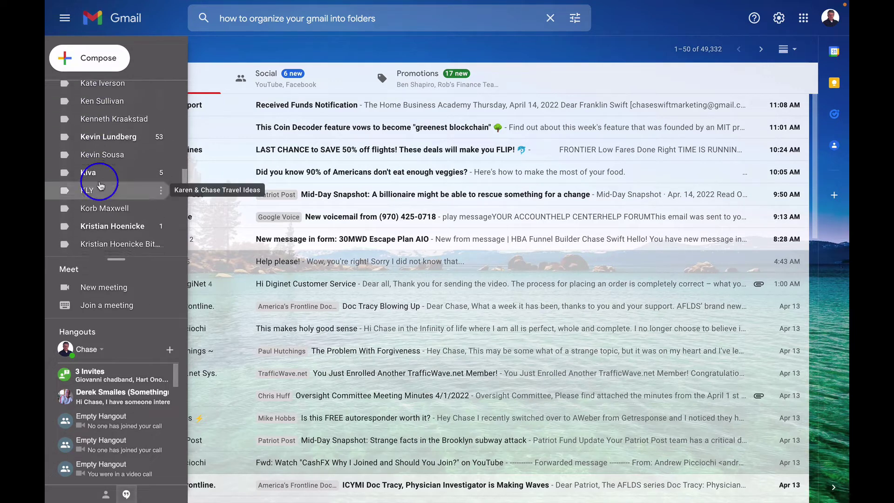
scroll(99, 186, down, 2)
scroll(99, 186, up, 3)
scroll(99, 186, up, 2)
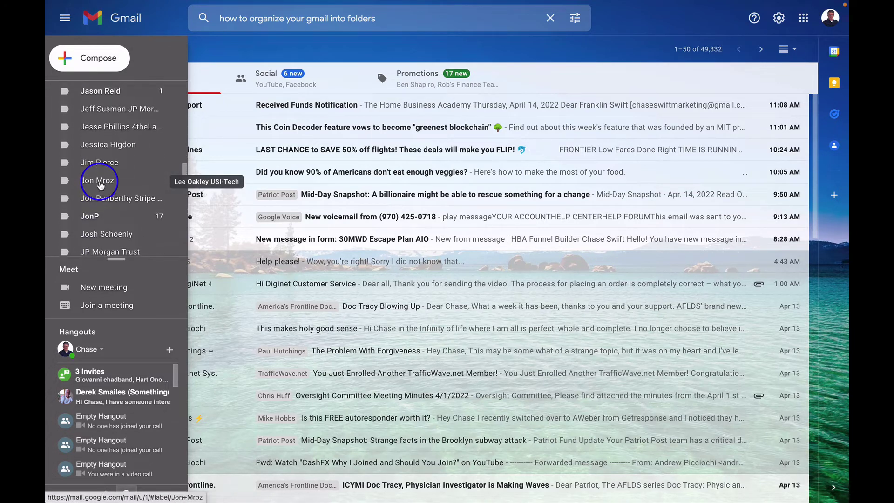
scroll(99, 186, up, 3)
scroll(99, 185, up, 2)
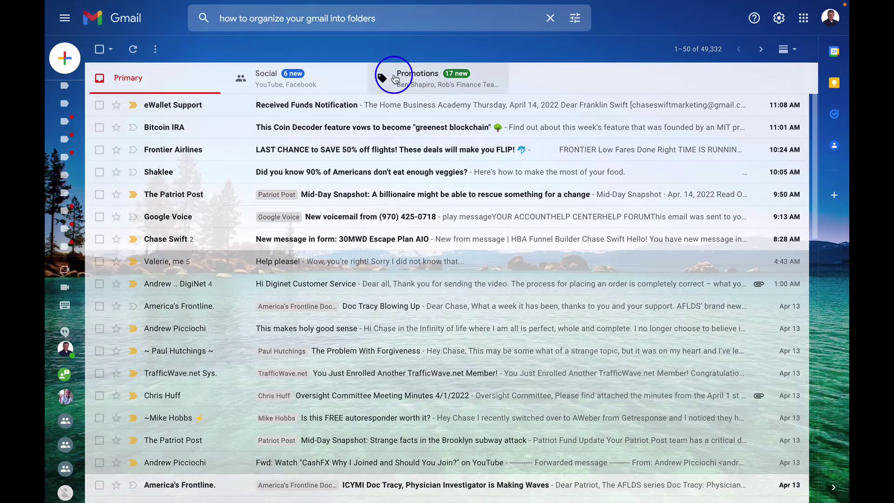
mouse_move(286, 172)
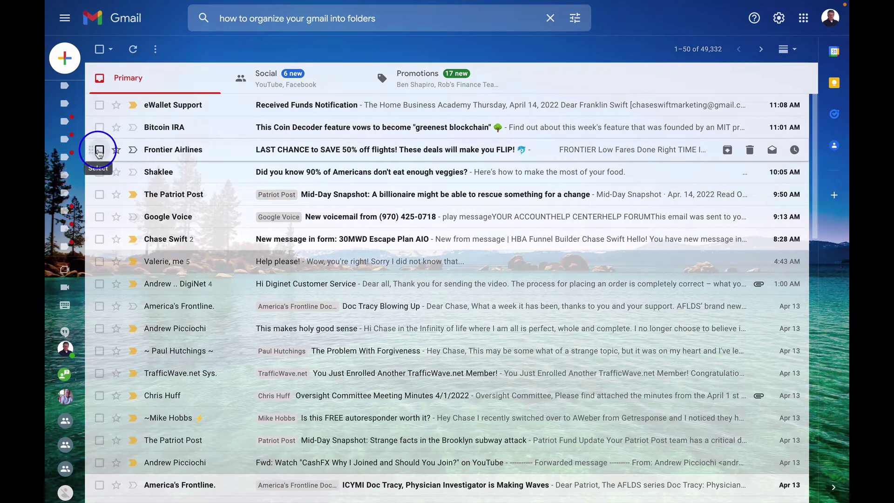
Open the Frontier Airlines deals email and show its More options menu
click(98, 152)
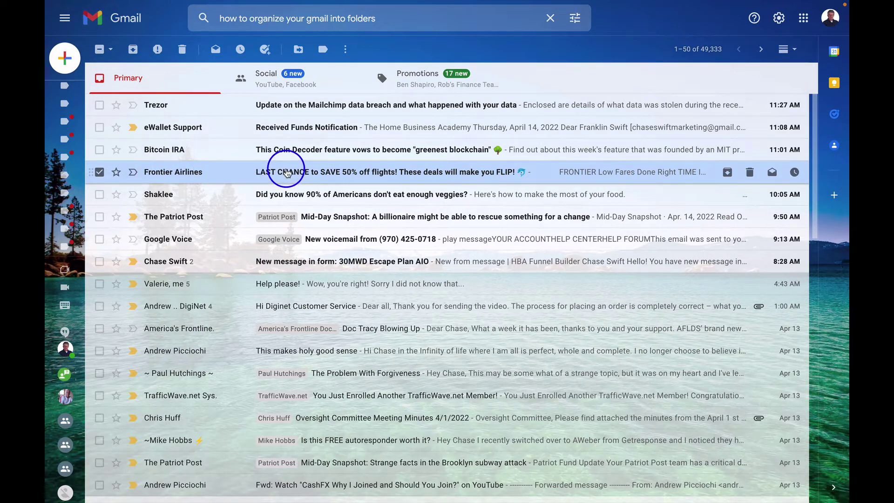
click(286, 171)
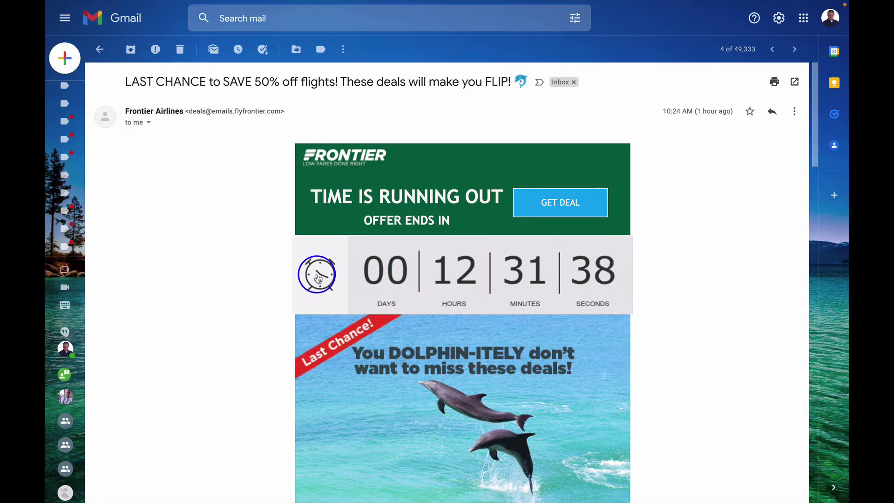
scroll(318, 278, down, 1)
scroll(318, 278, down, 4)
scroll(318, 278, up, 4)
scroll(318, 278, up, 1)
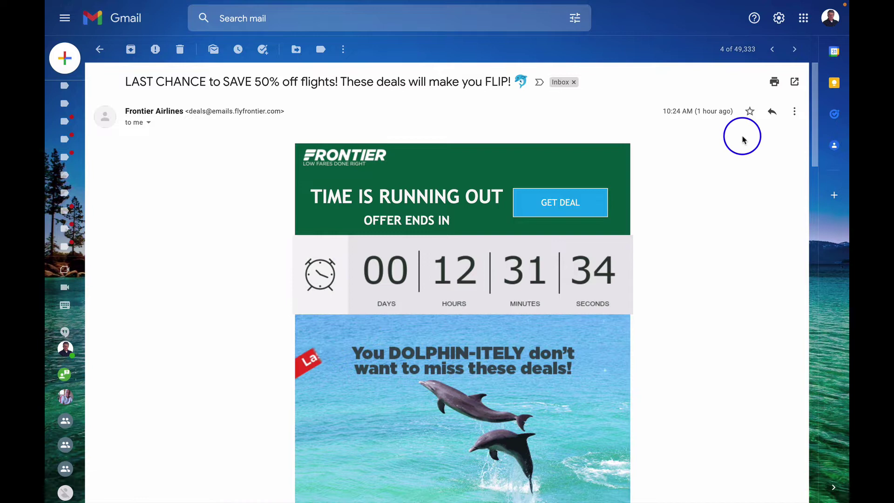
click(794, 113)
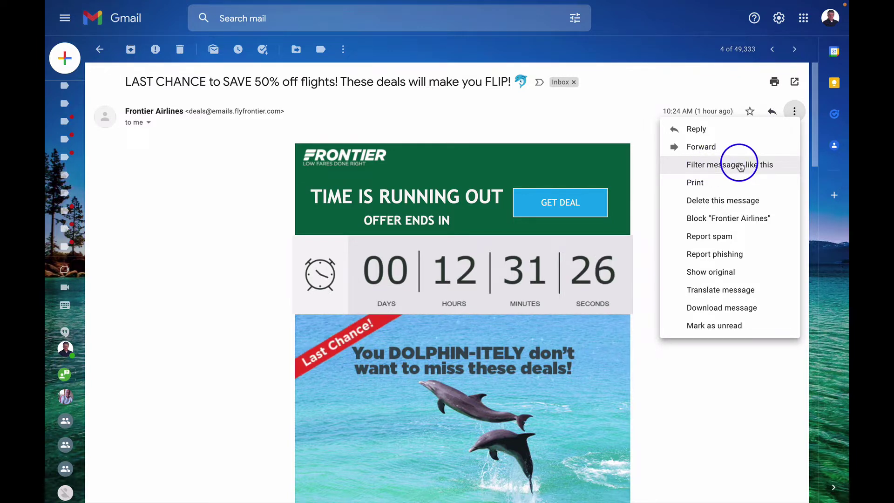
click(727, 165)
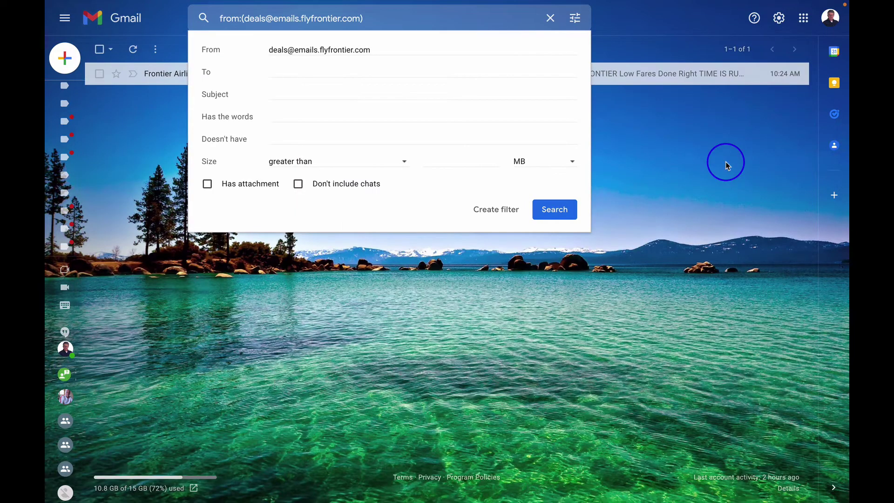
drag(372, 47, 264, 50)
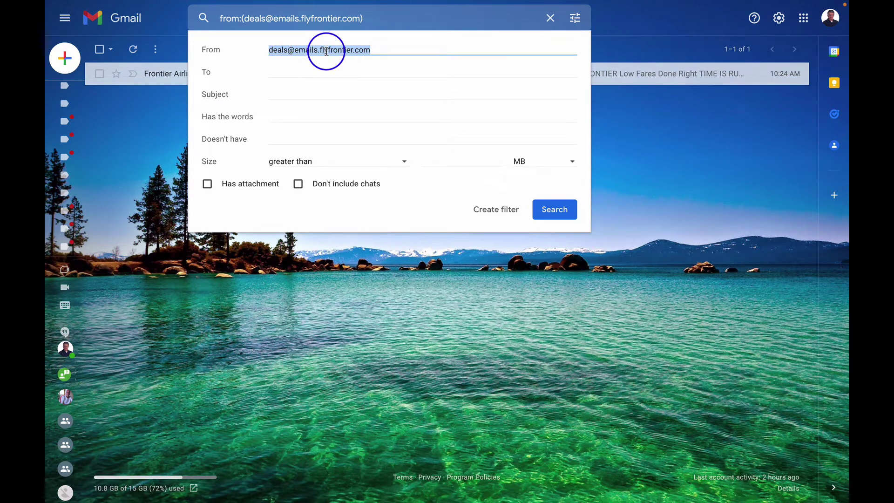
click(494, 210)
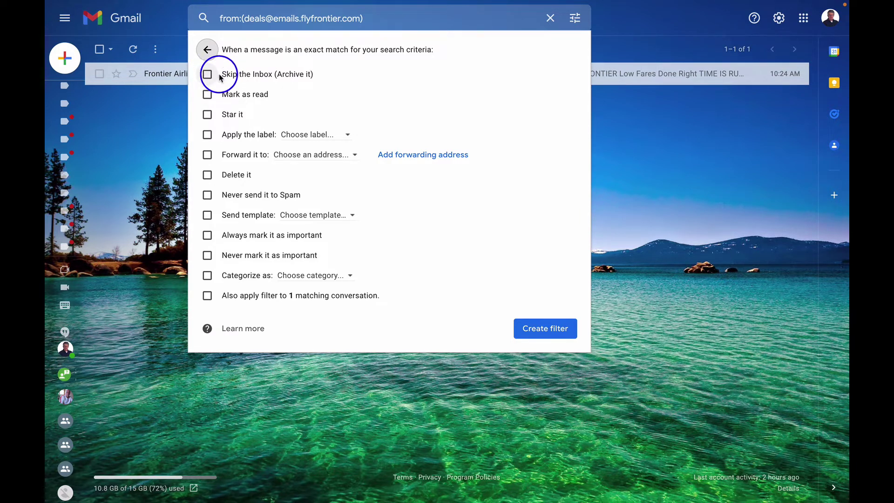
Choose Apply the label instead of forwarding, and start a New label
click(207, 154)
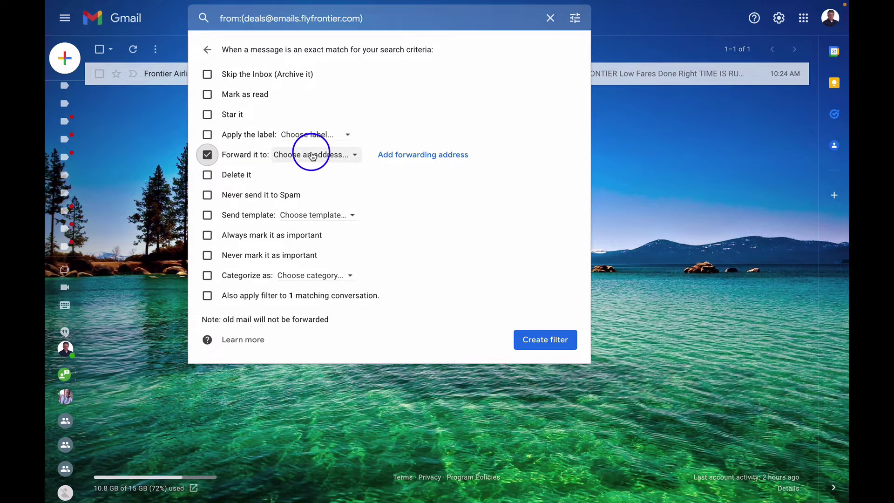
click(207, 155)
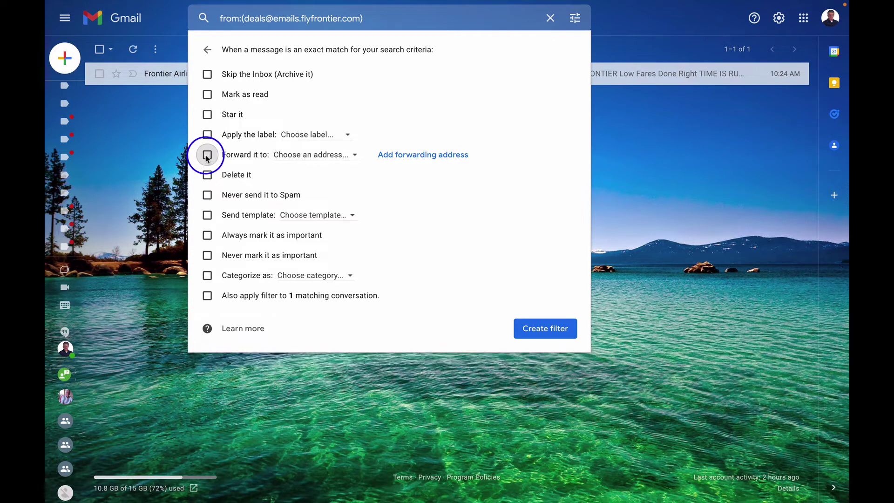
click(207, 134)
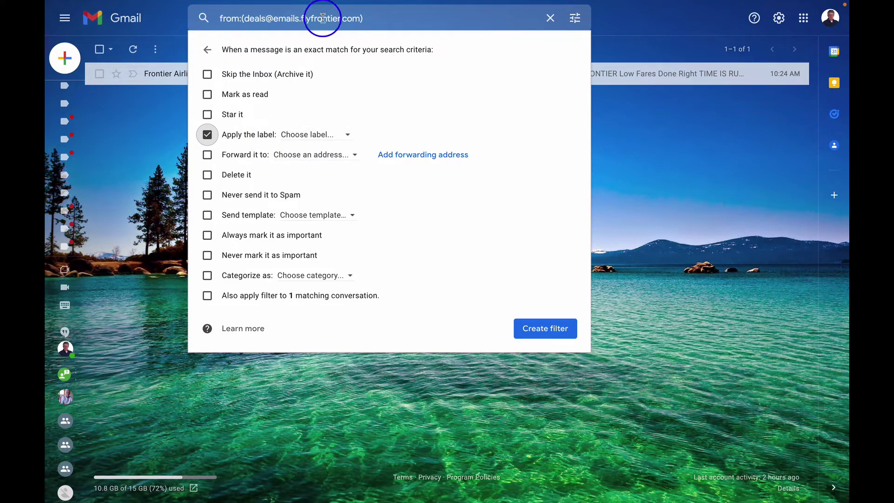
click(297, 140)
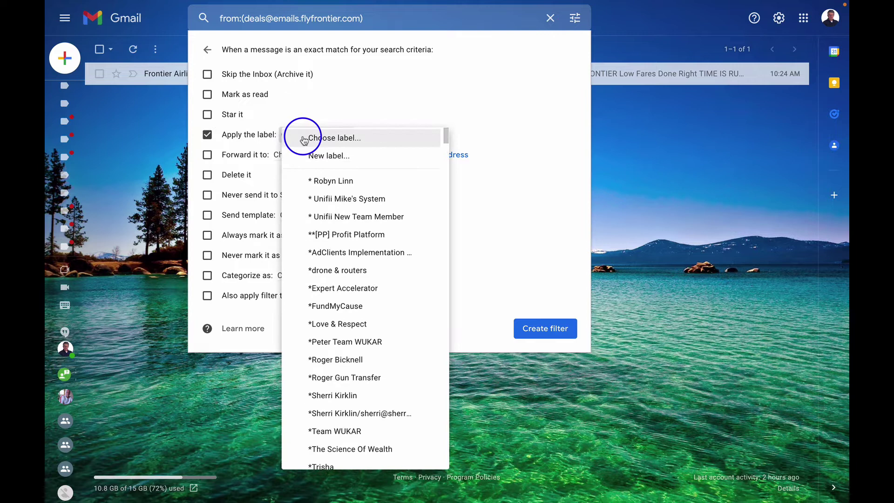
click(321, 158)
text(Fly Fronteir)
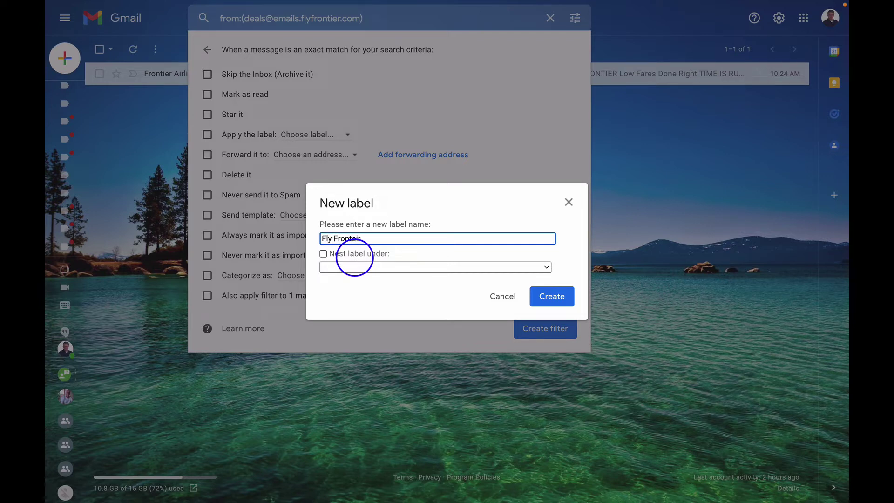
Create the label 'Fly Frontier' without nesting it under a parent
click(374, 268)
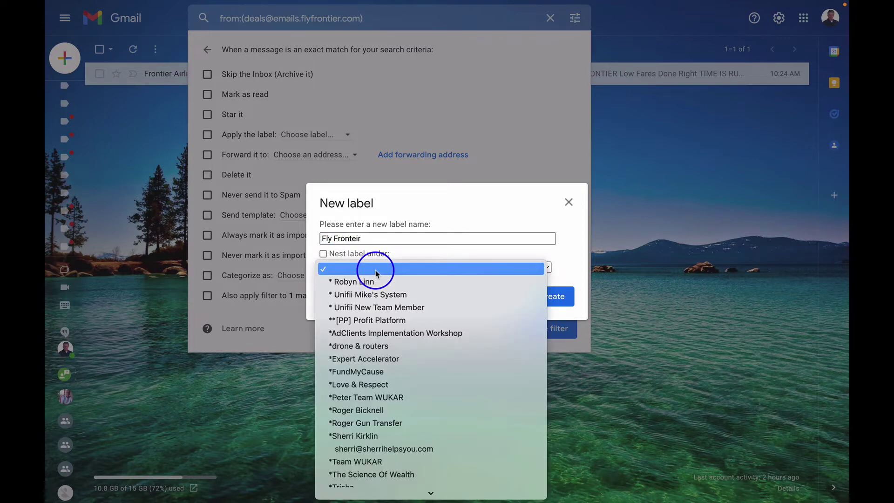
click(374, 237)
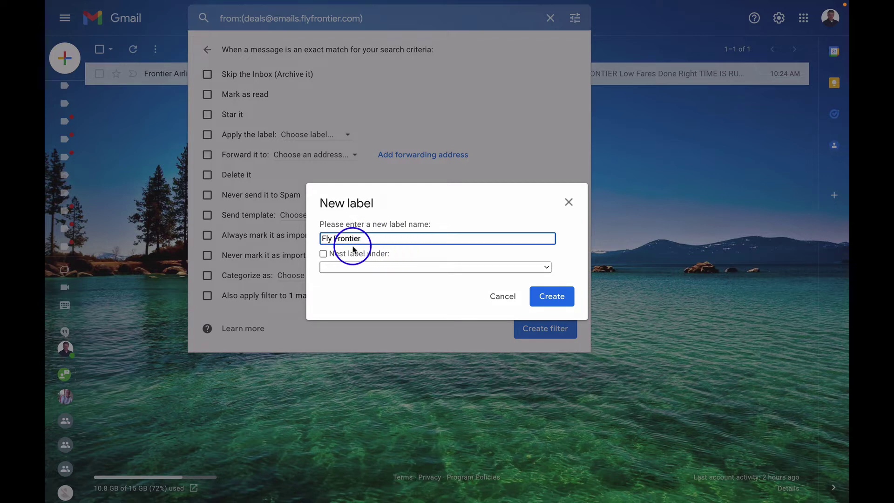
drag(364, 239, 320, 239)
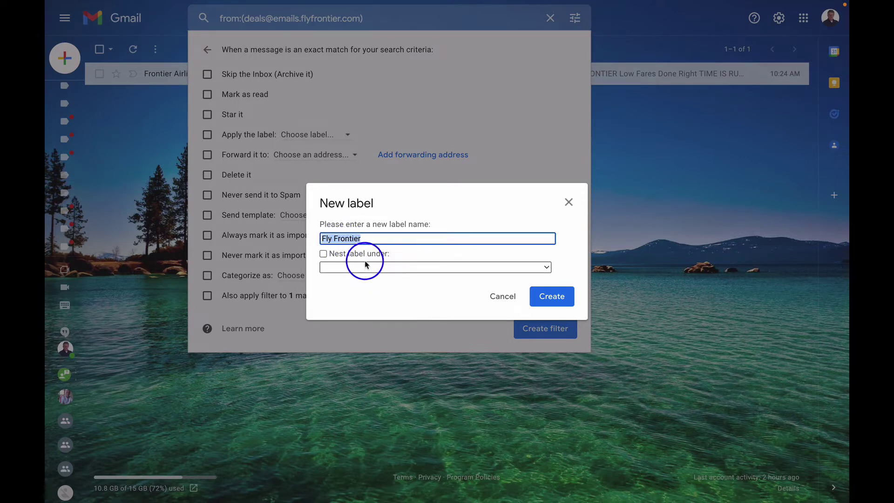
click(550, 299)
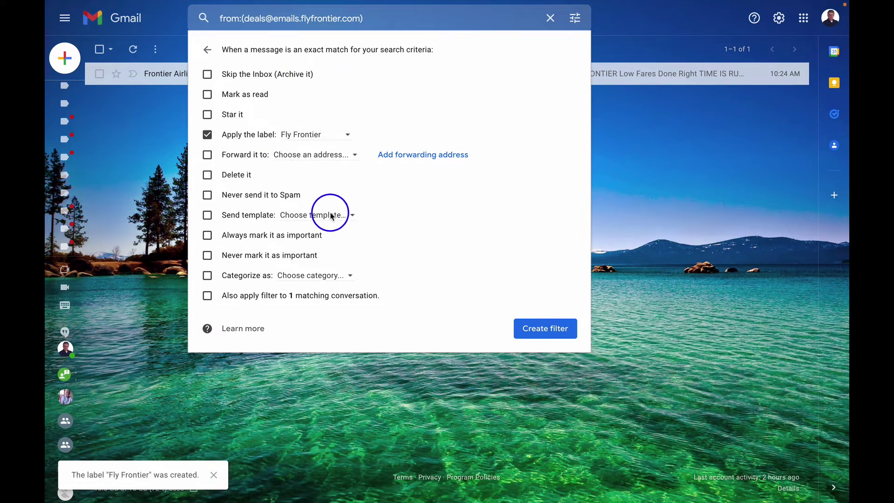
Create the filter with Never send to Spam and apply it to the matching conversation
click(208, 296)
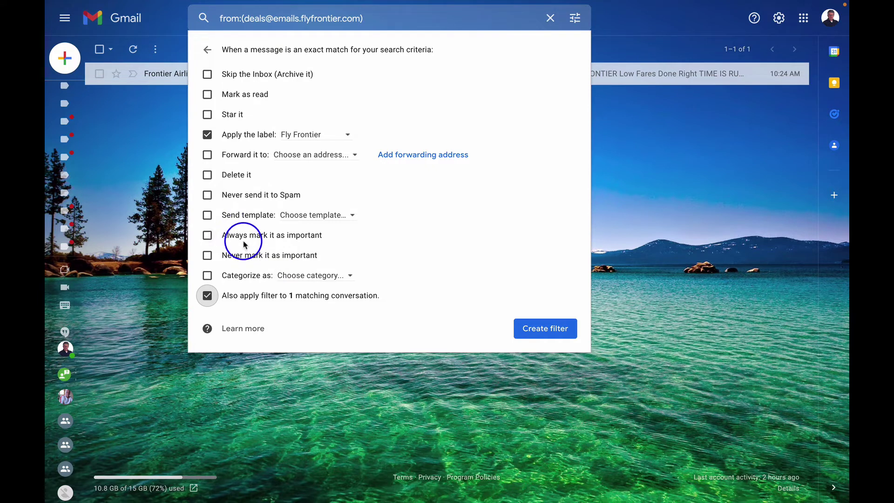
click(208, 196)
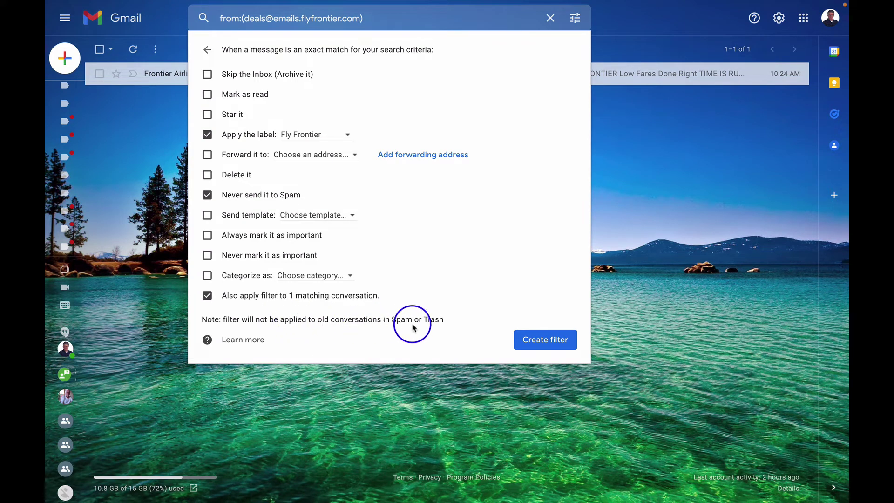
click(547, 341)
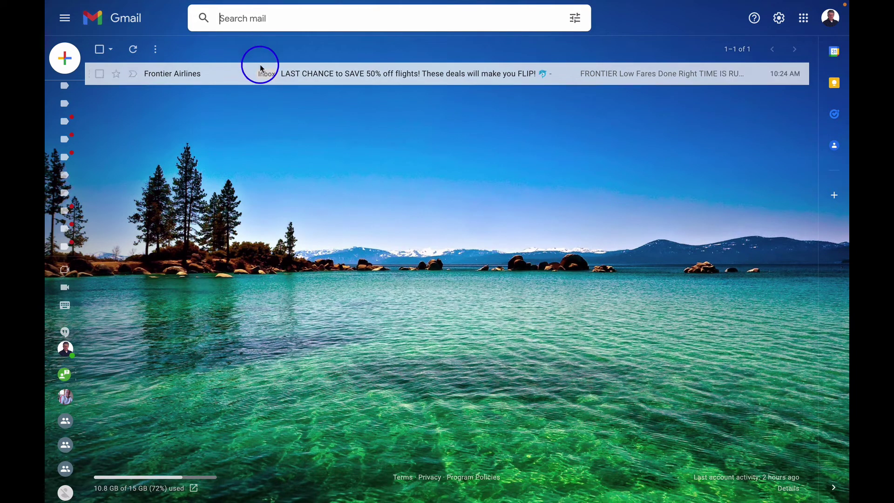
mouse_move(340, 77)
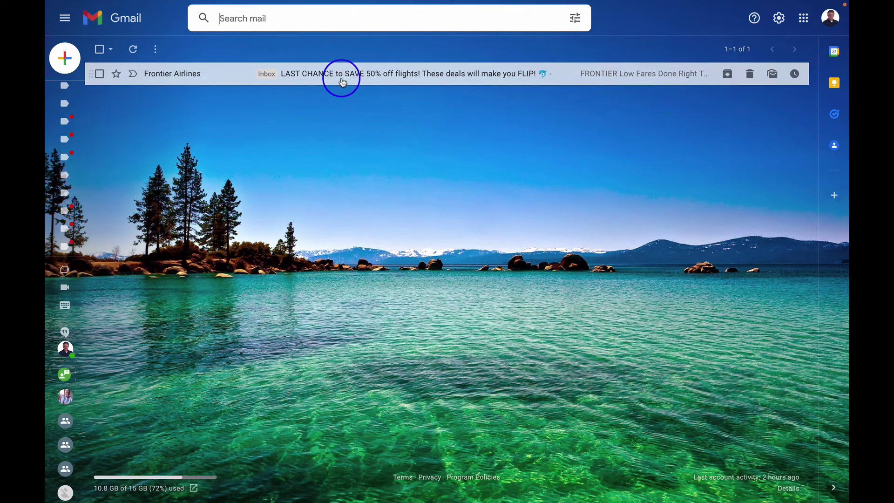
Use the Frontier email's Fly Frontier chip to list label:fly-frontier messages
click(341, 78)
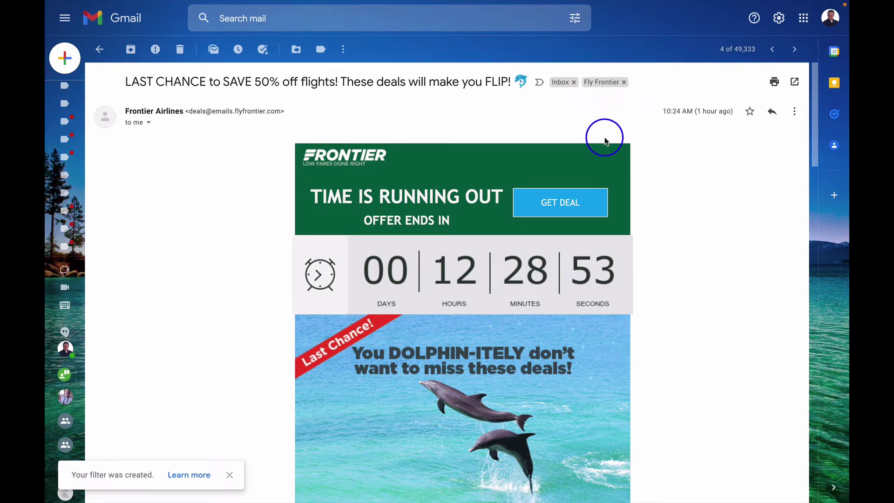
click(600, 84)
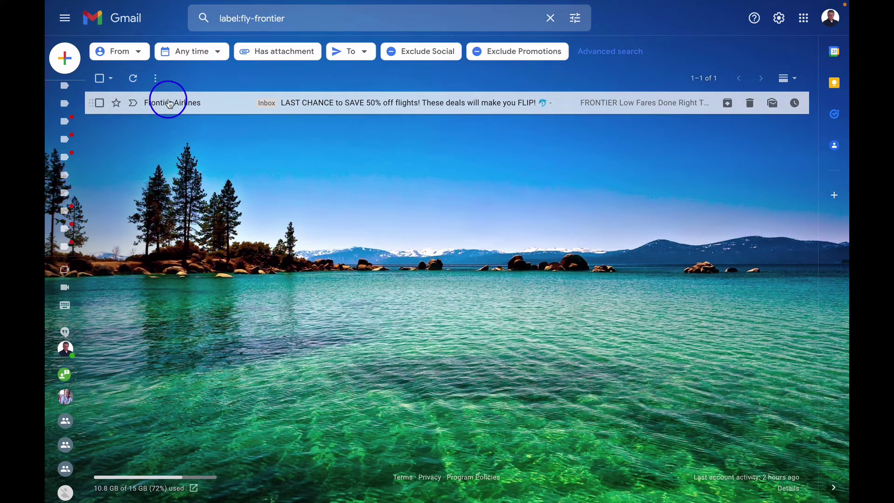
mouse_move(350, 103)
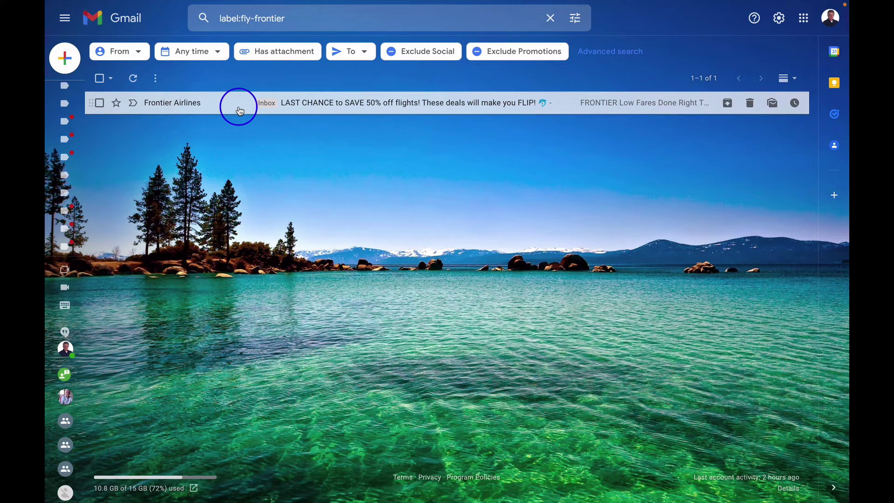
click(314, 104)
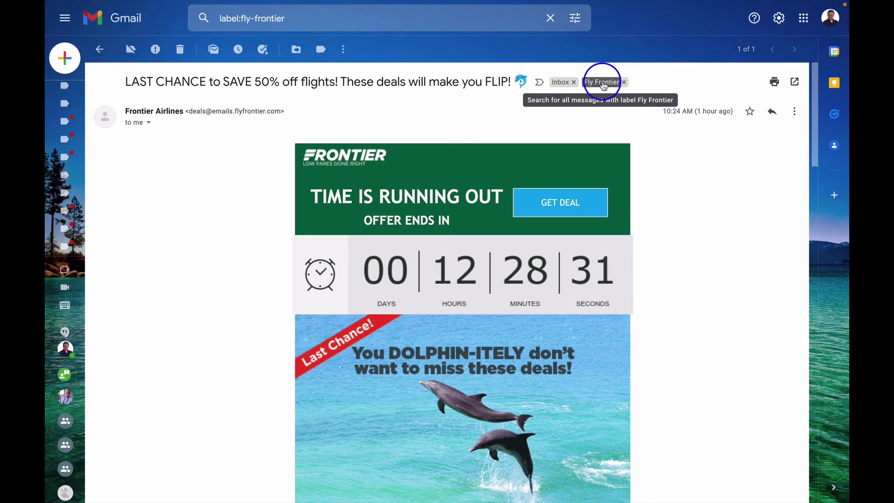
click(602, 83)
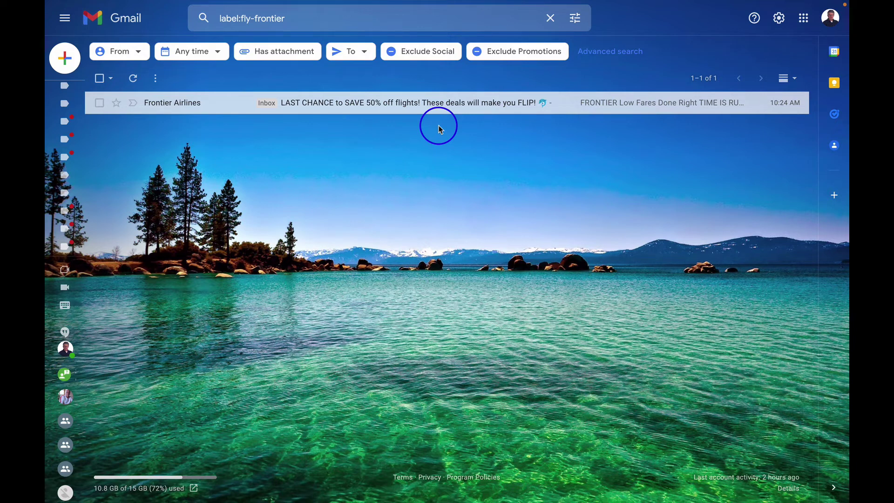
mouse_move(64, 85)
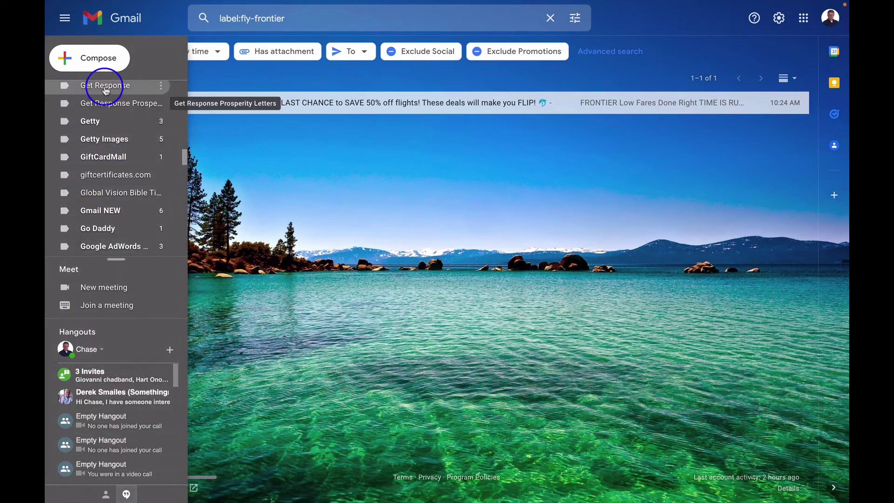
scroll(106, 177, up, 2)
scroll(106, 178, up, 2)
scroll(106, 180, up, 1)
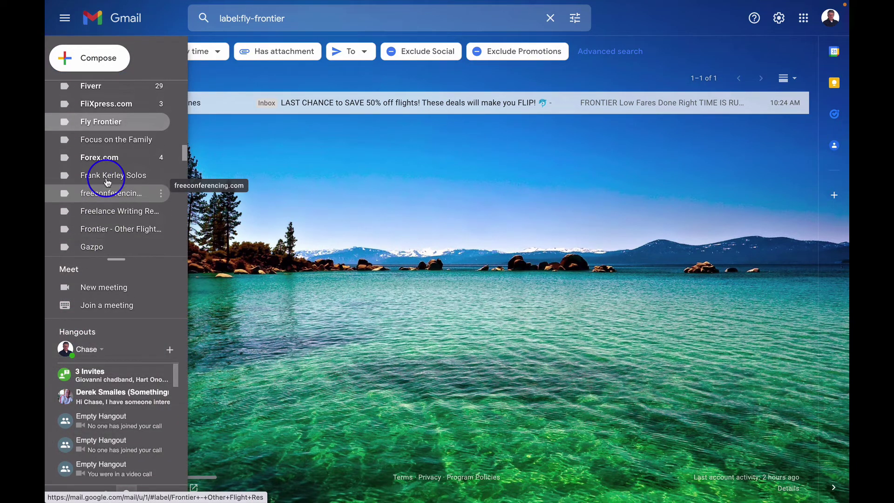
scroll(105, 179, up, 2)
scroll(104, 174, down, 1)
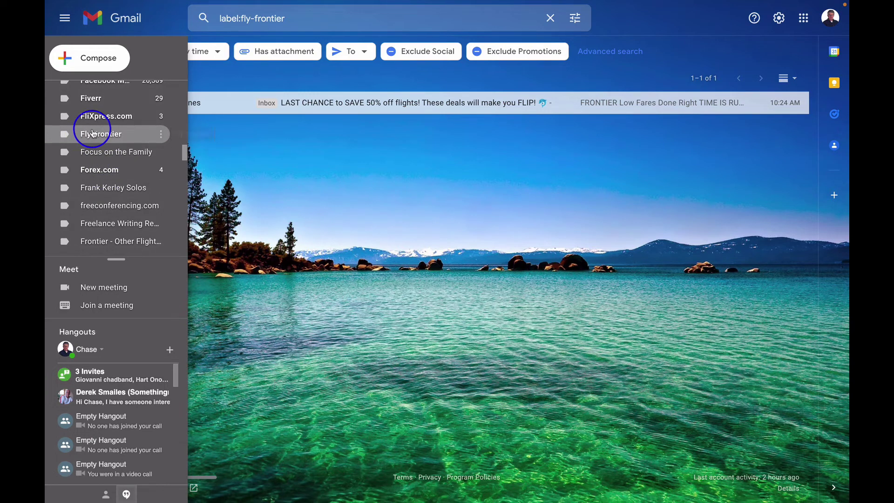